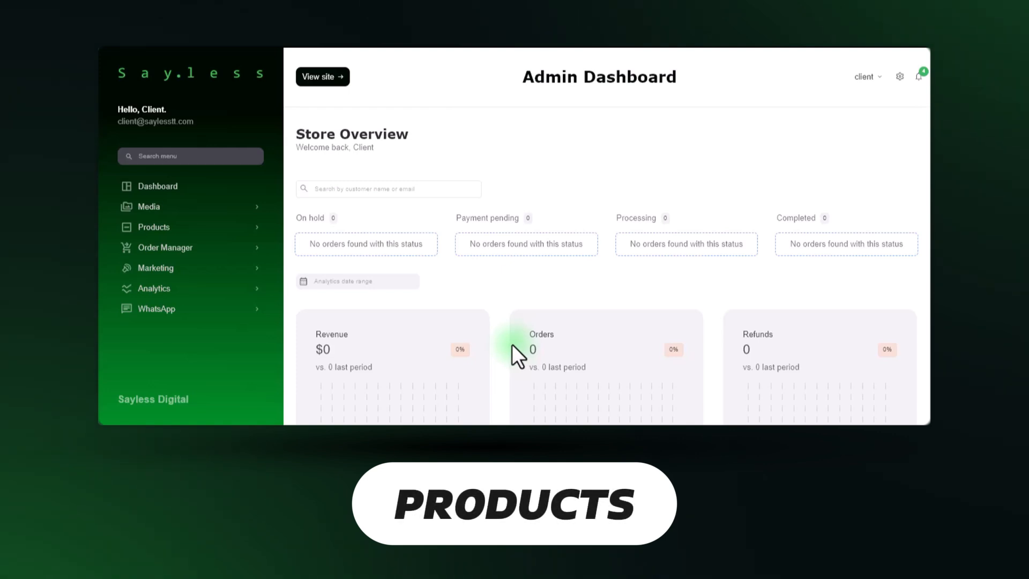
Open the product attributes page and enter "Demo Attribute" as the name of a new attribute.
click(174, 226)
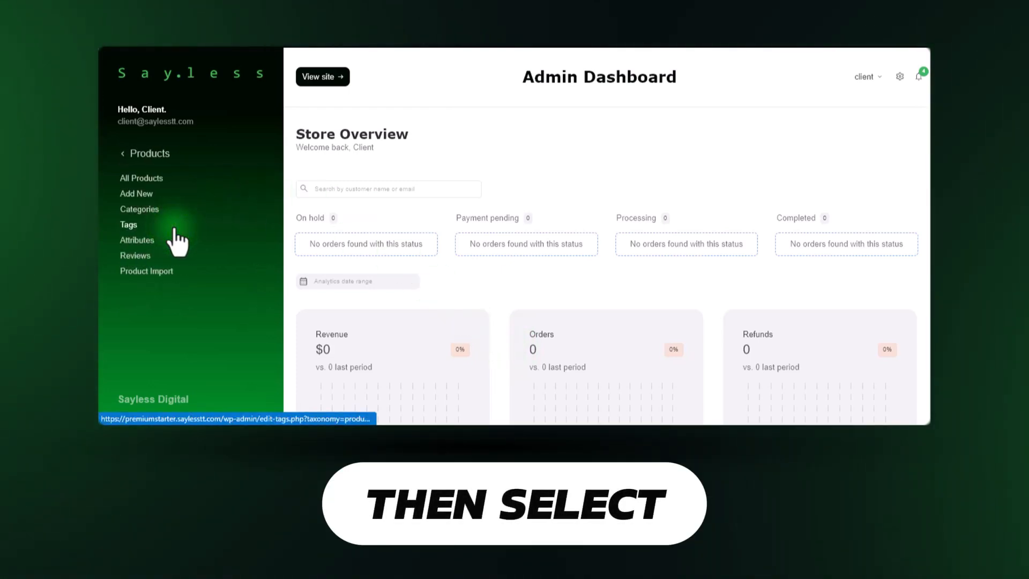
click(137, 240)
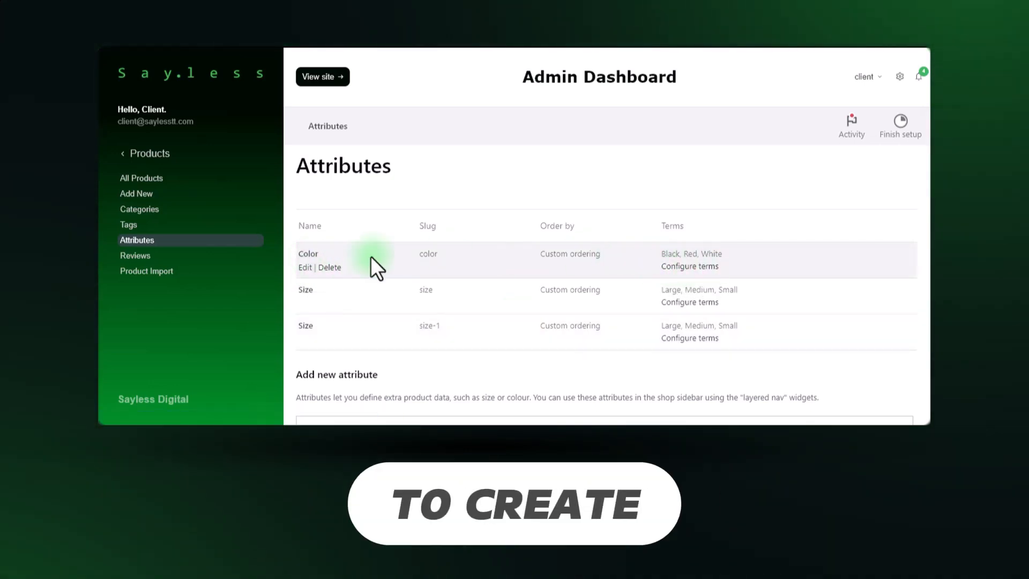
scroll(371, 256, down, 3)
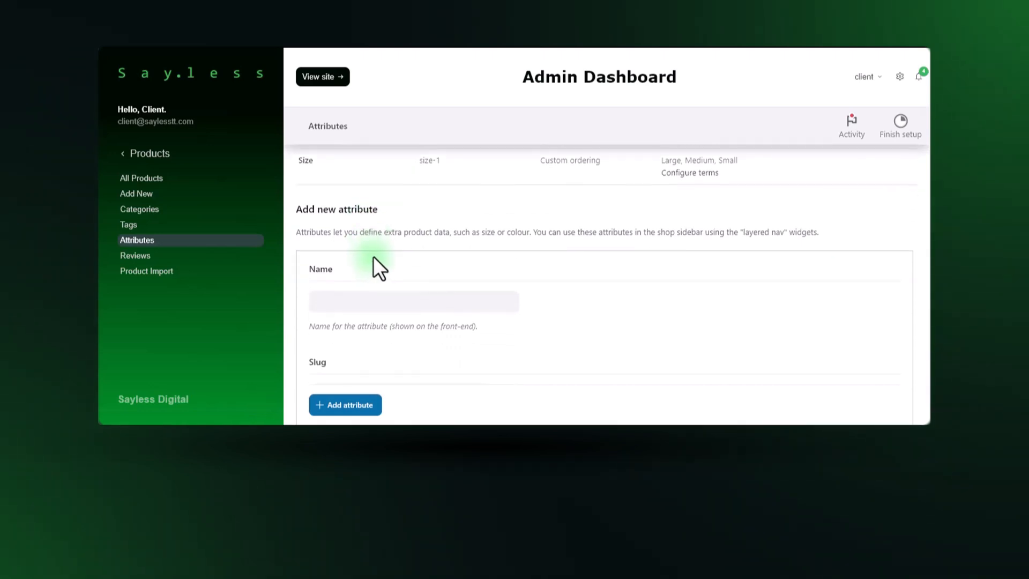
scroll(373, 258, down, 2)
text(Demo Attribute)
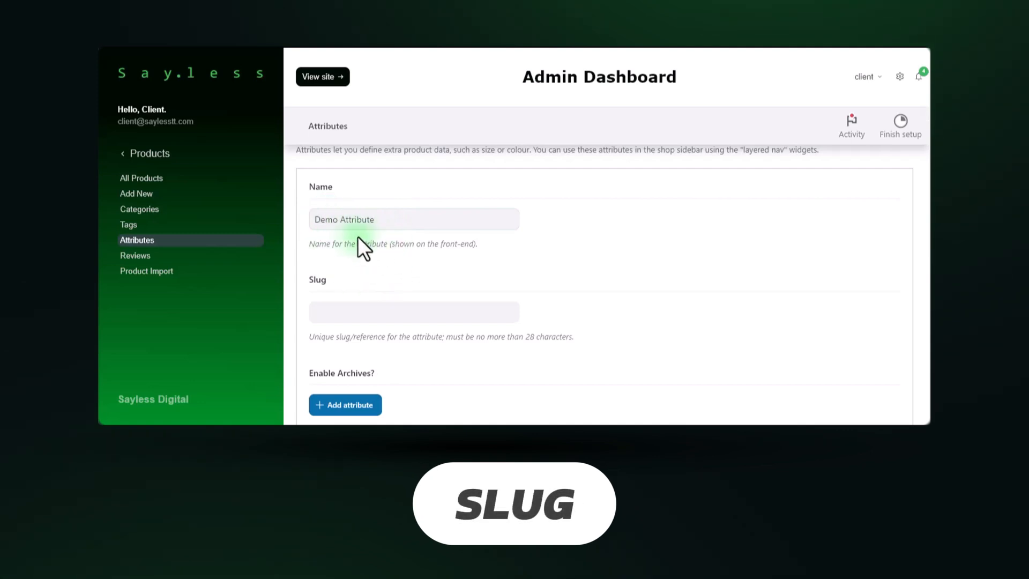
Set the new attribute's default sort order to Name, leaving the slug empty and archives disabled.
scroll(352, 236, down, 1)
click(340, 272)
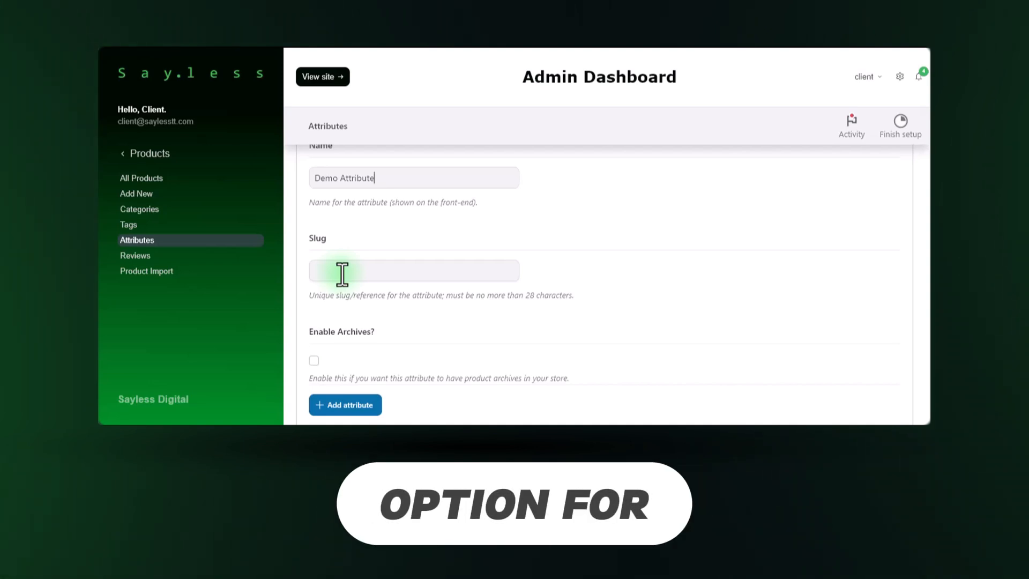
scroll(342, 273, down, 2)
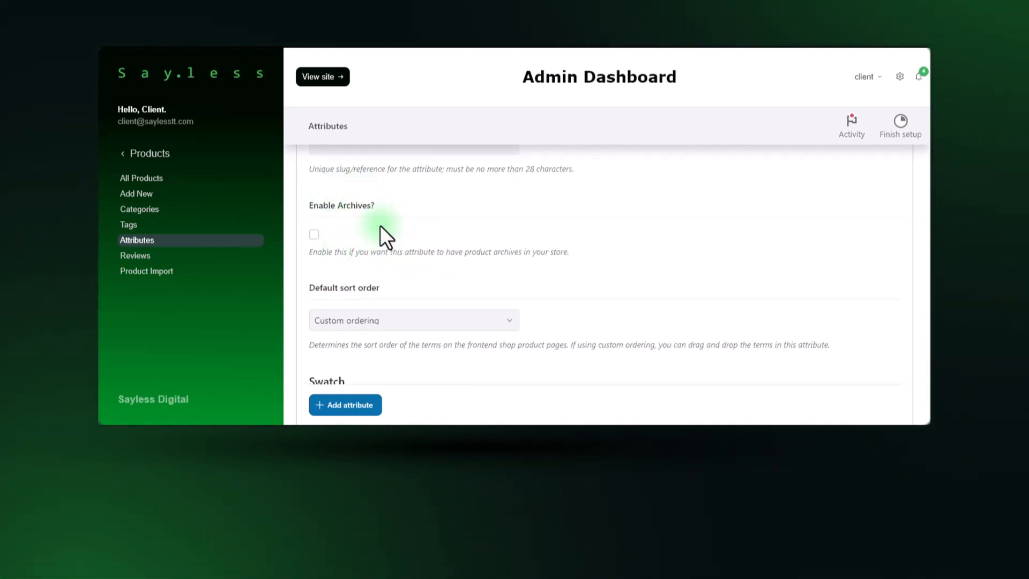
scroll(381, 227, down, 1)
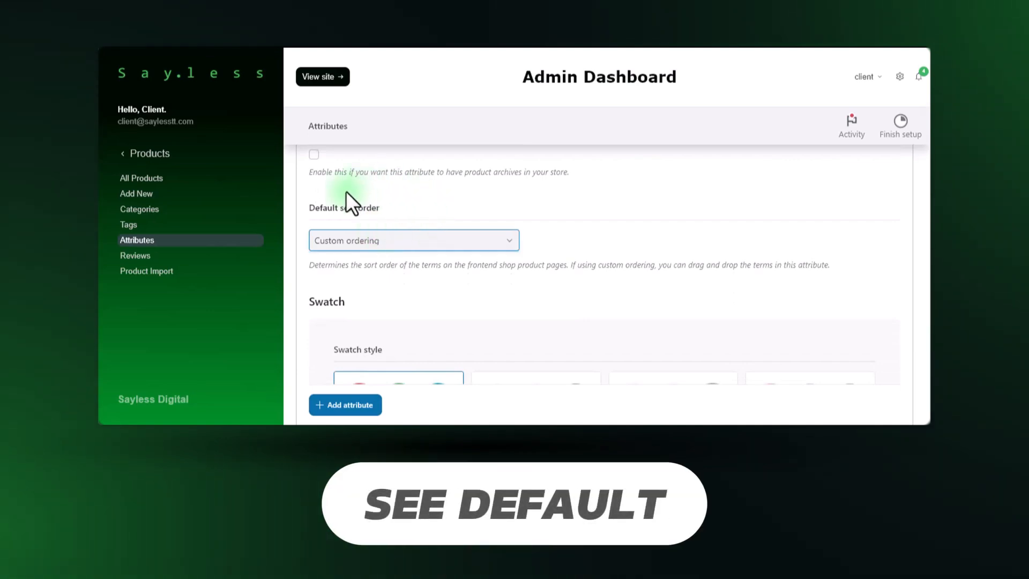
click(351, 240)
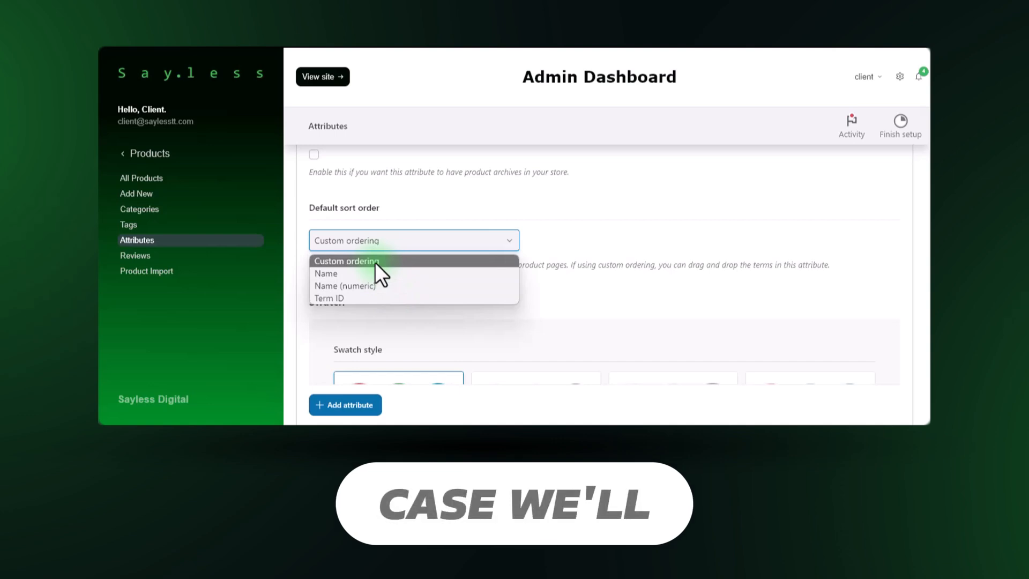
click(316, 273)
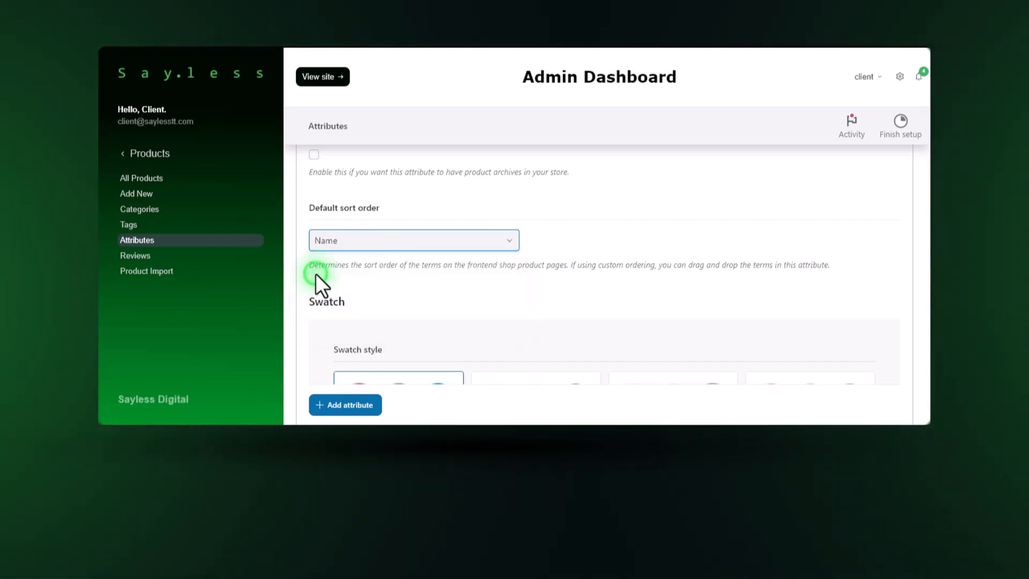
Choose the second swatch style, with the dark outline ring, and review the disabled style, shape and size options.
scroll(357, 275, down, 3)
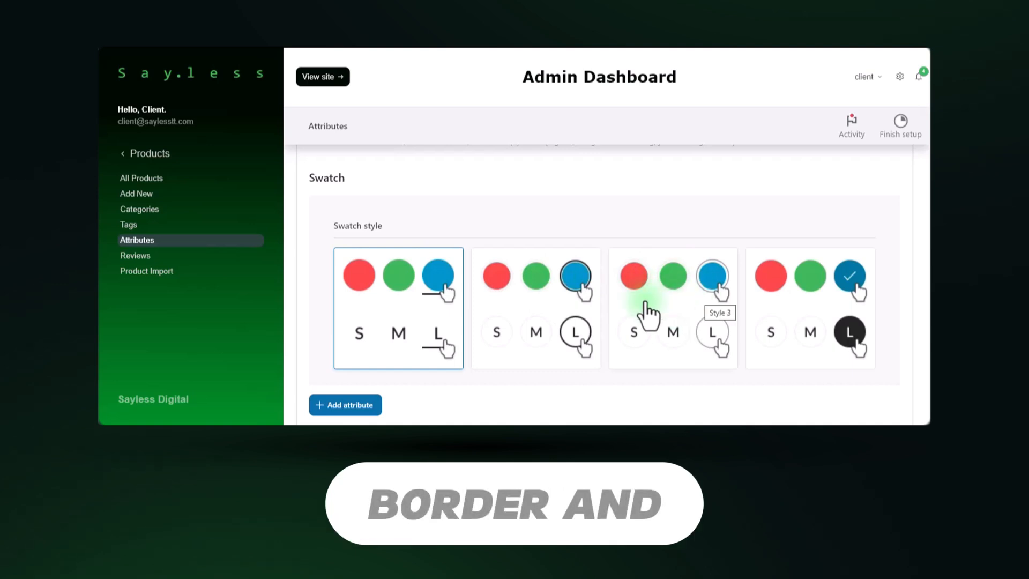
click(542, 304)
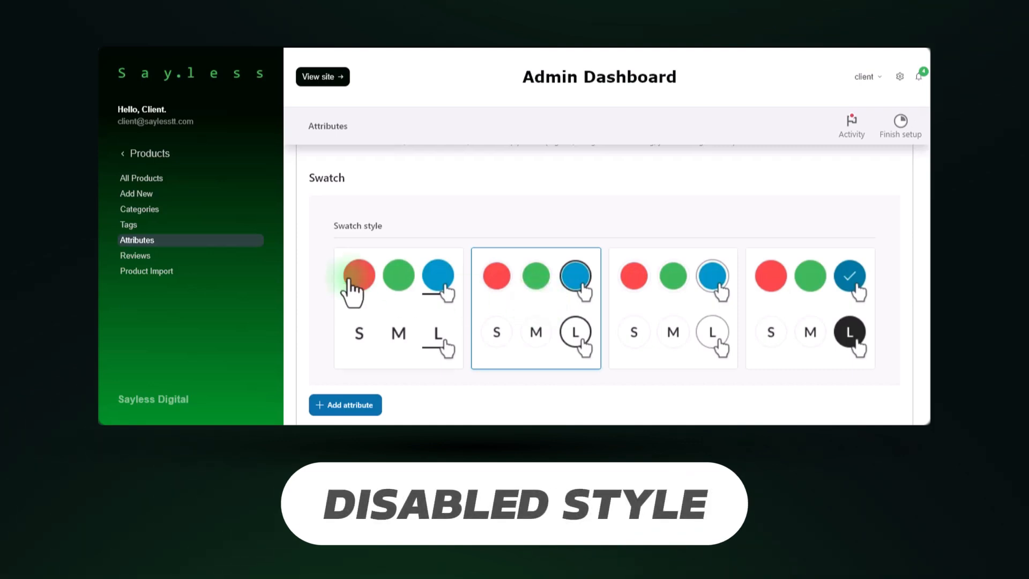
scroll(395, 299, down, 3)
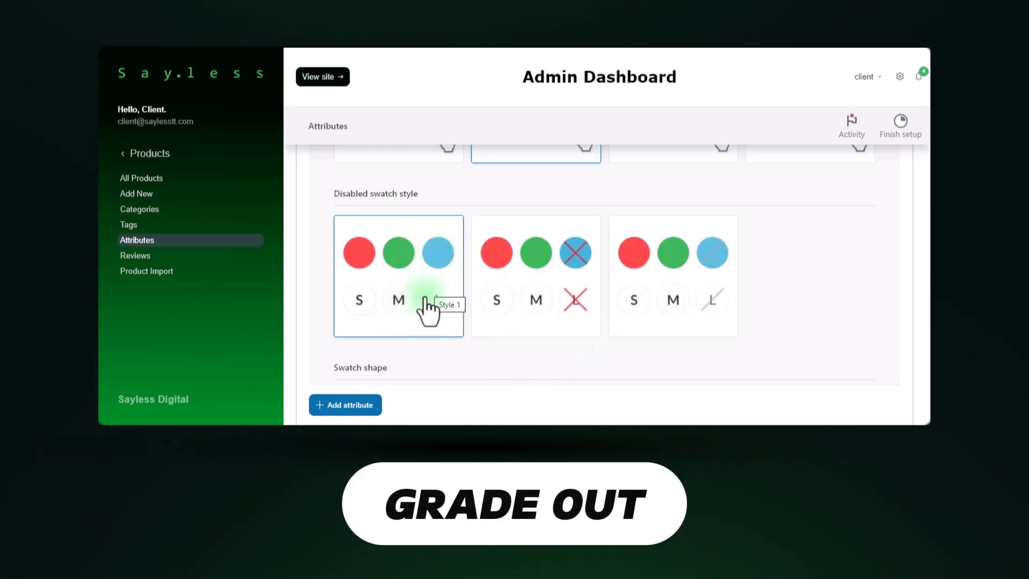
scroll(418, 305, down, 3)
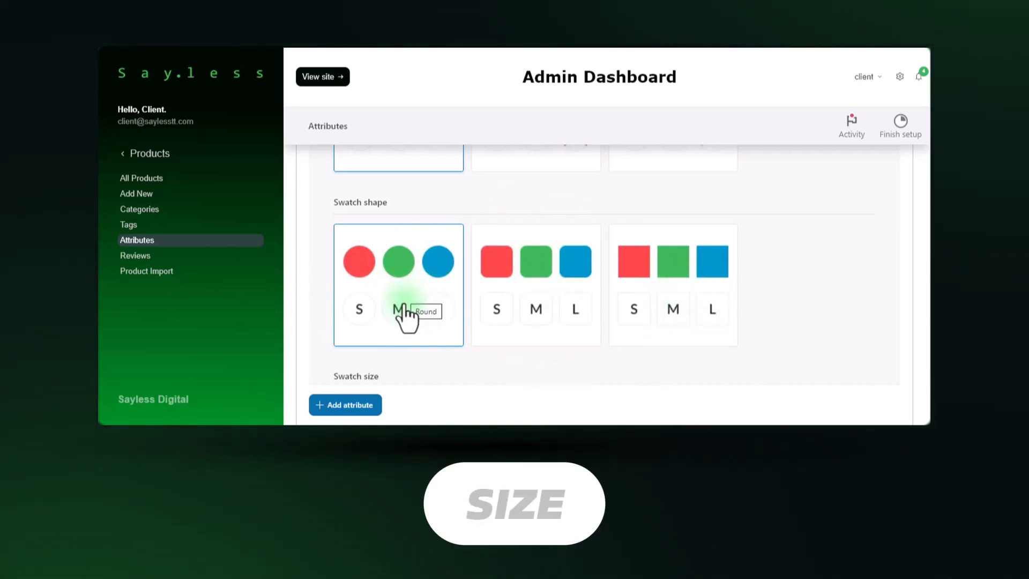
scroll(405, 313, down, 3)
scroll(391, 313, up, 1)
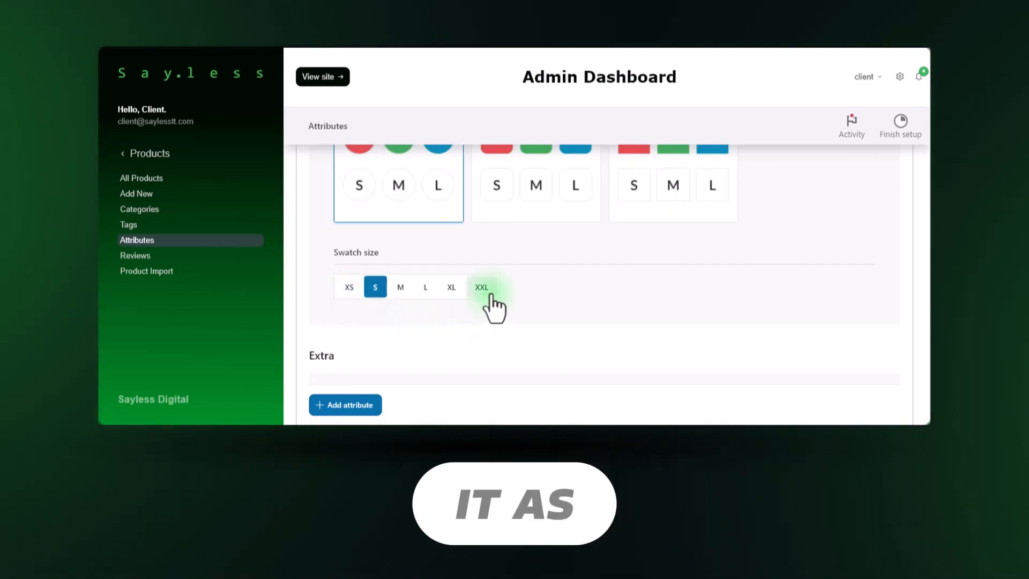
Examine the extra options for showing the attribute label on products and changing the product image on attribute click.
scroll(380, 334, down, 3)
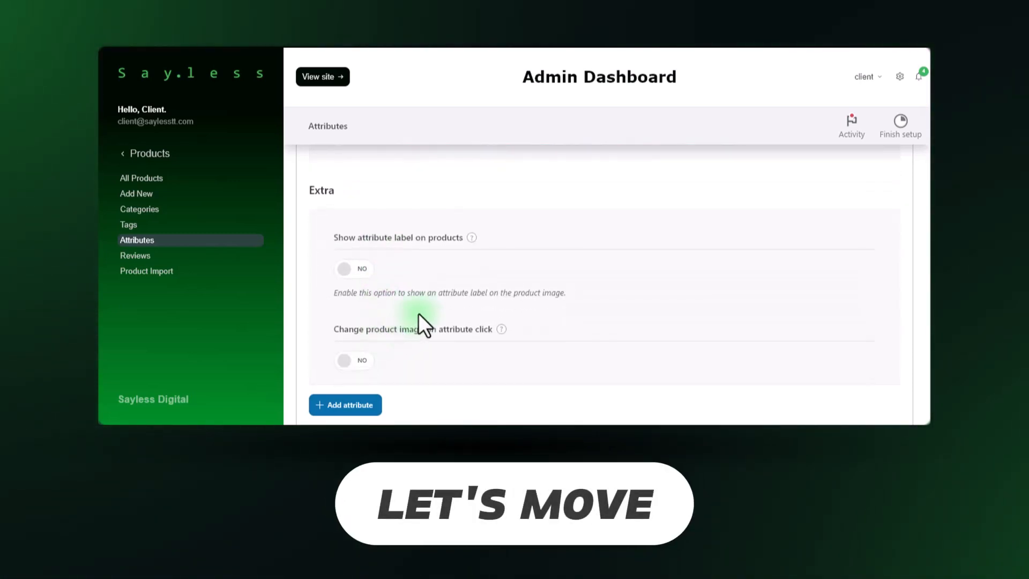
scroll(403, 313, up, 1)
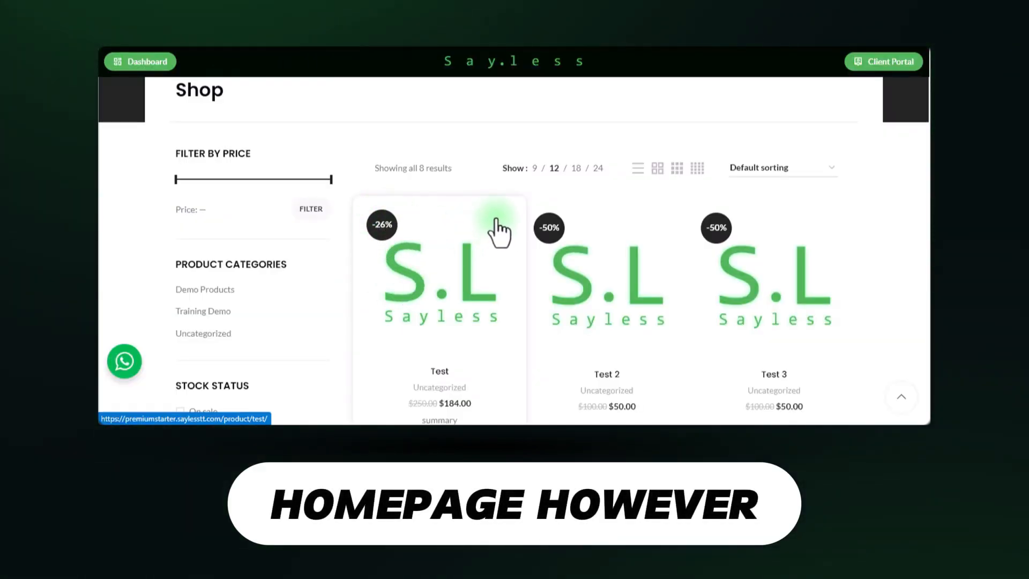
scroll(471, 263, down, 2)
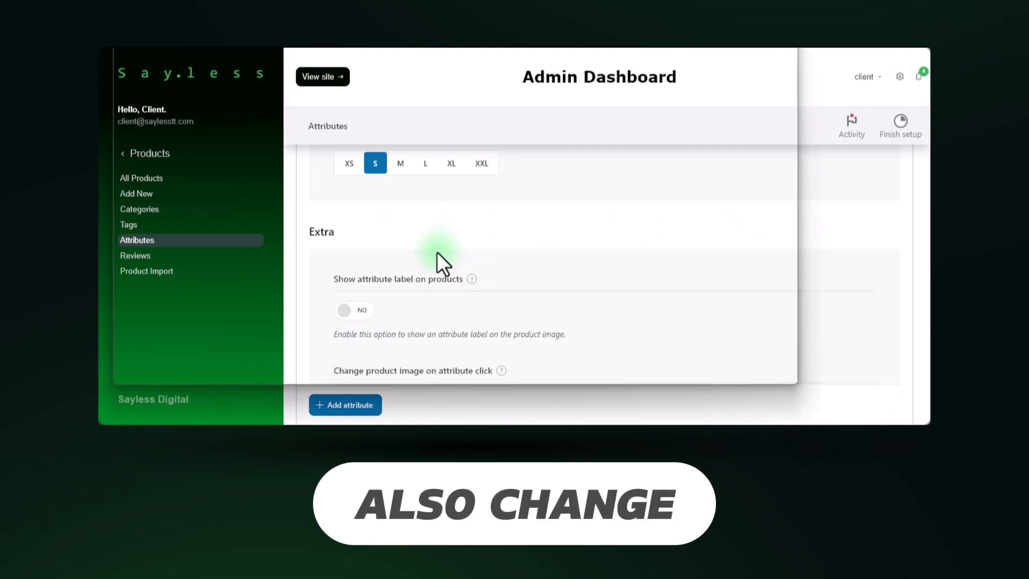
scroll(433, 278, down, 3)
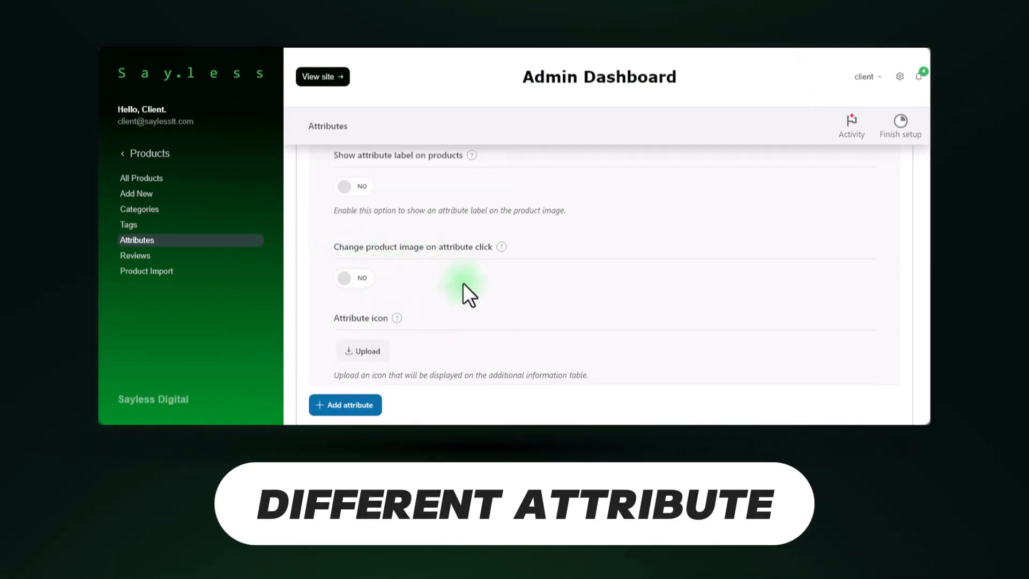
scroll(463, 291, up, 1)
scroll(467, 303, up, 1)
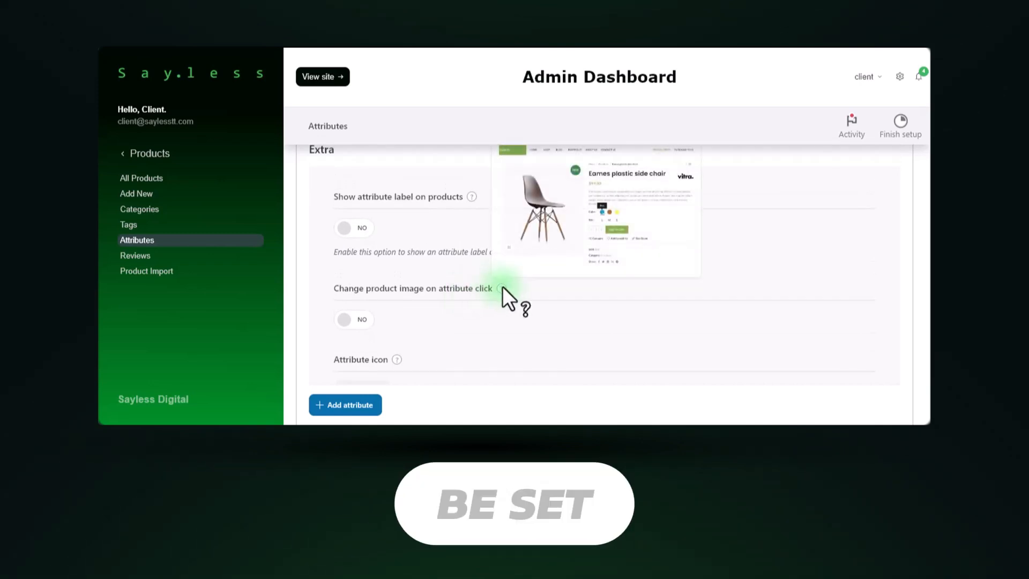
mouse_move(502, 288)
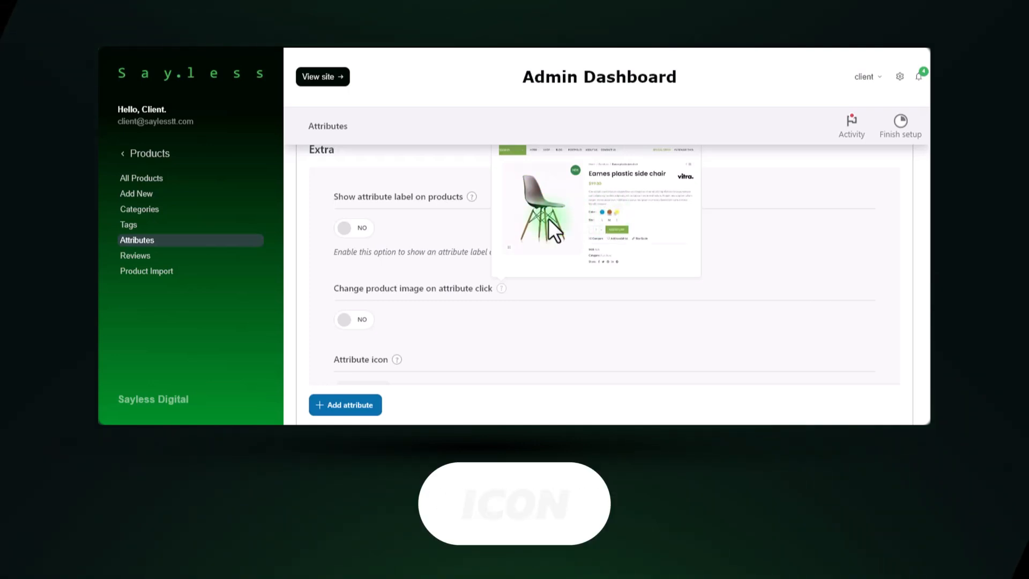
Examine the attribute icon and attribute hint content options, including their preview examples.
scroll(548, 217, down, 2)
scroll(429, 278, up, 1)
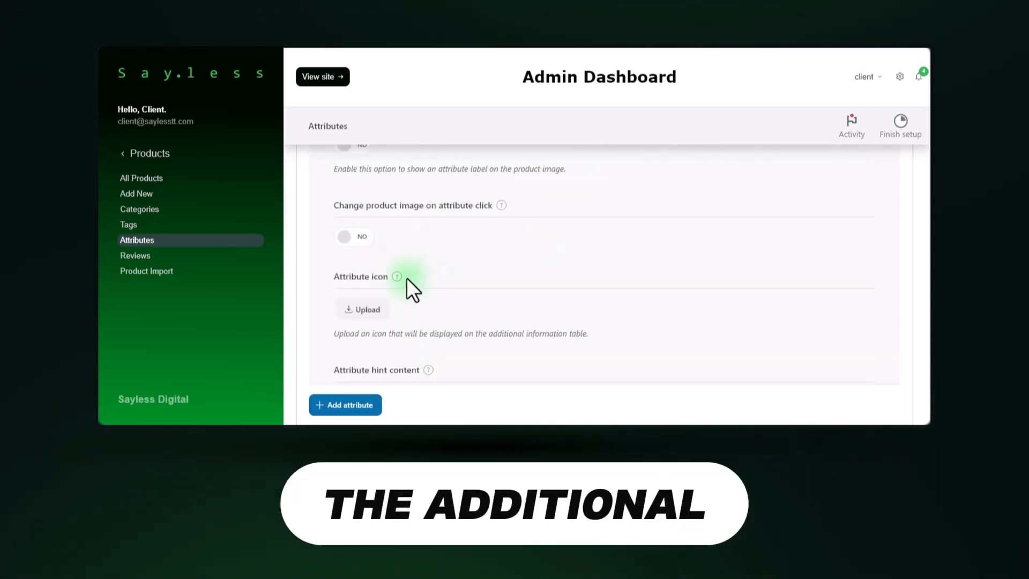
mouse_move(396, 276)
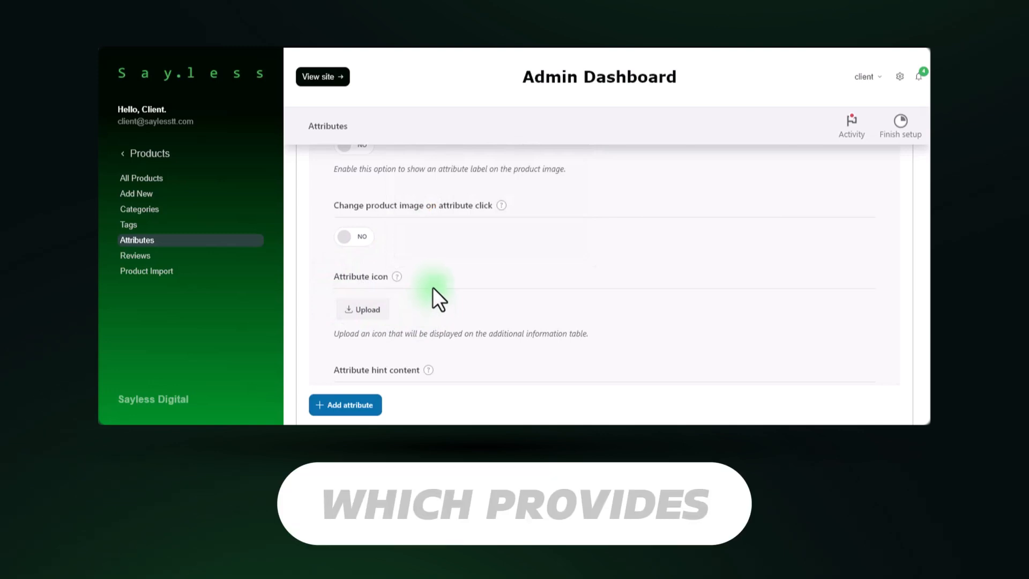
scroll(430, 272, down, 2)
click(390, 289)
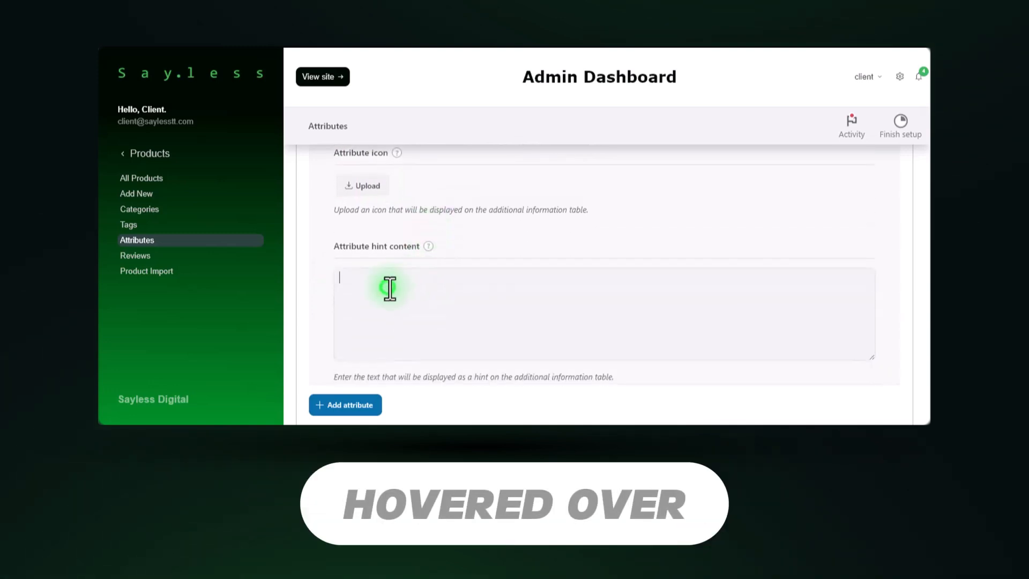
scroll(429, 287, up, 1)
mouse_move(429, 287)
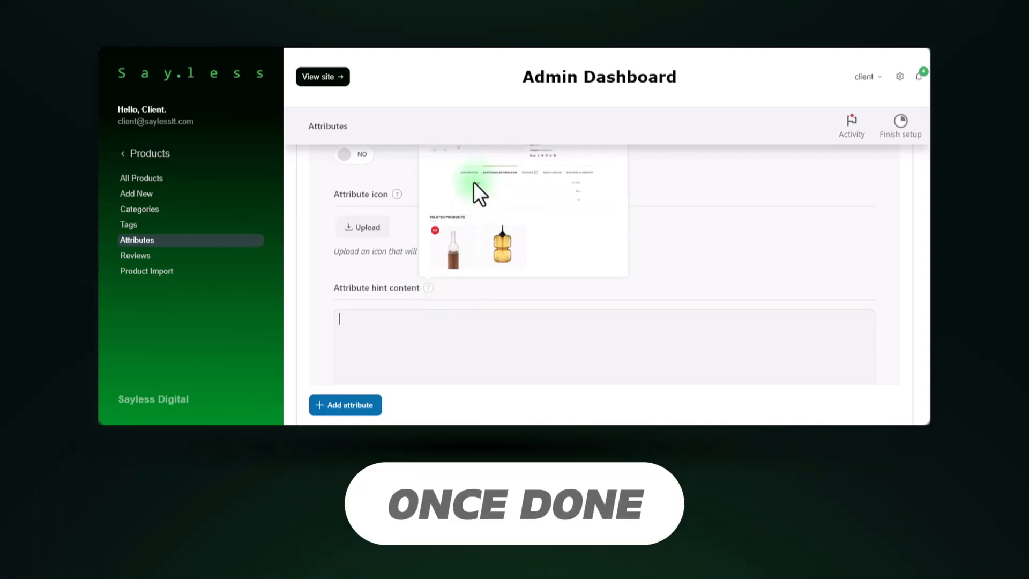
scroll(397, 275, down, 3)
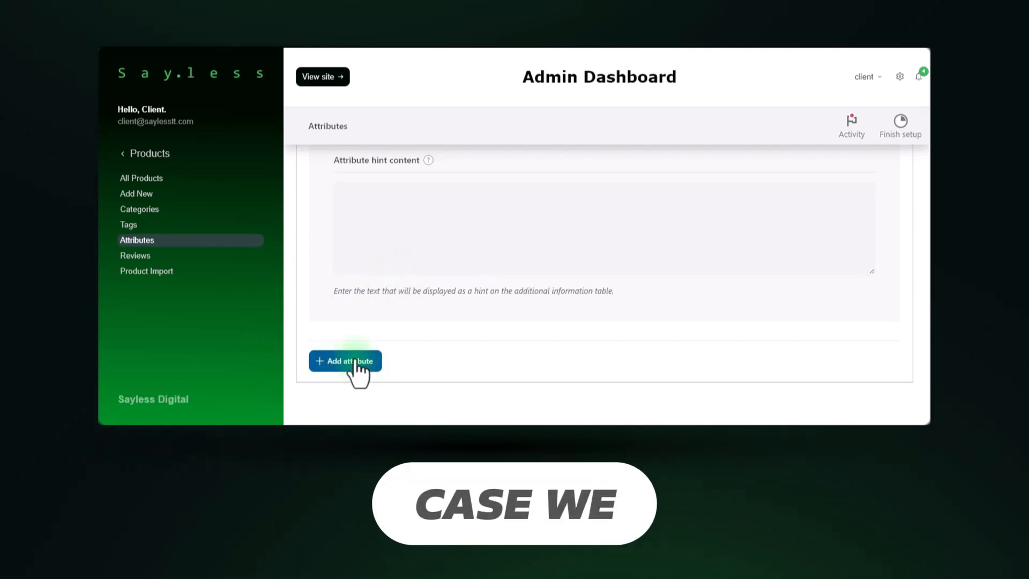
Return to the attribute list and open the terms configuration of the Color attribute.
scroll(358, 364, up, 15)
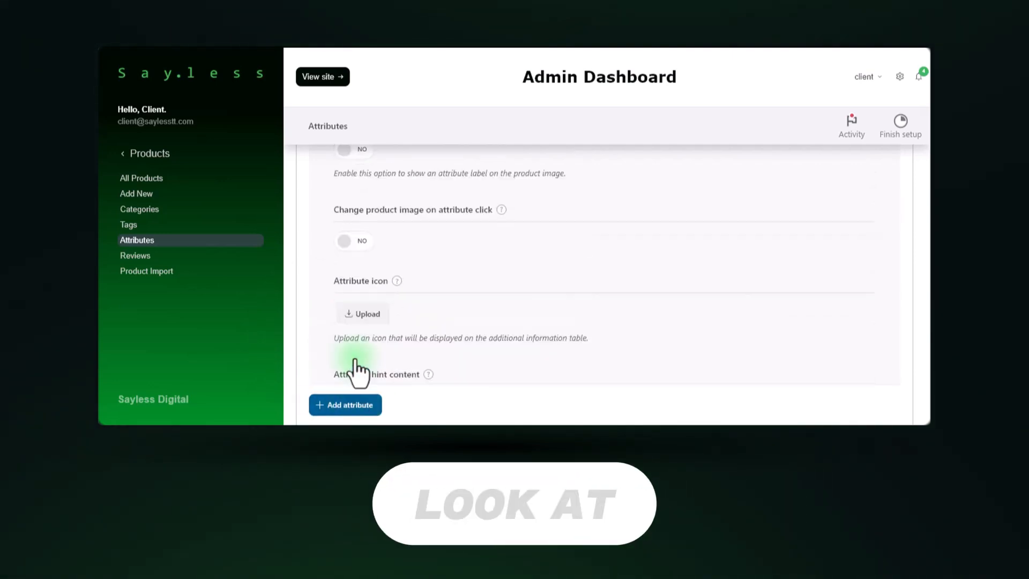
scroll(357, 345, up, 2)
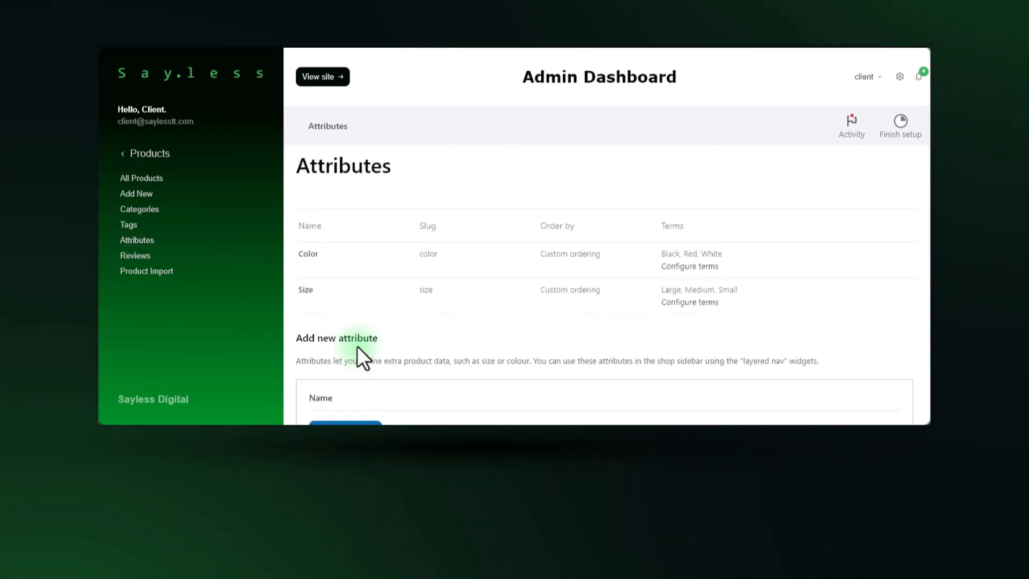
mouse_move(306, 300)
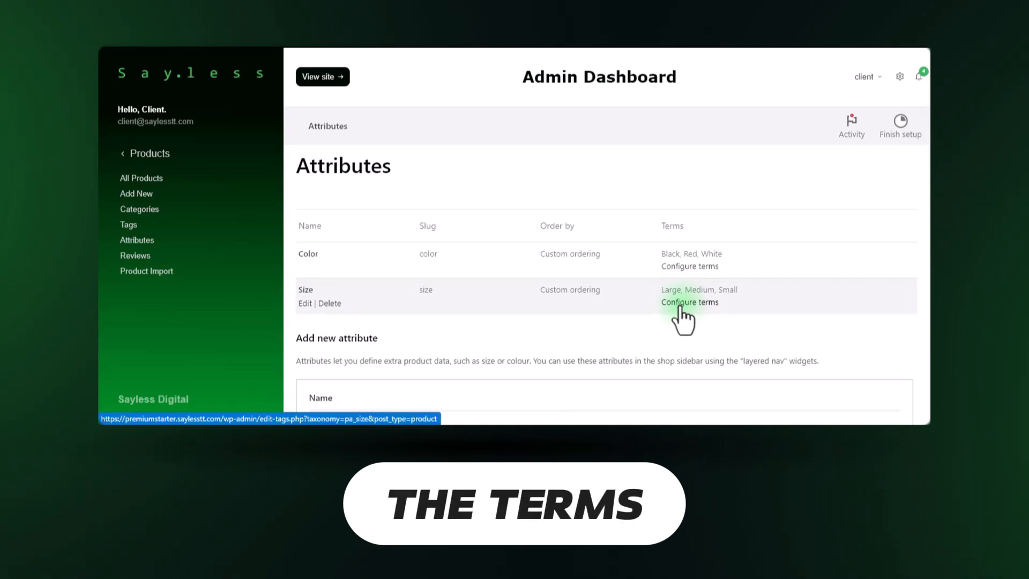
click(706, 267)
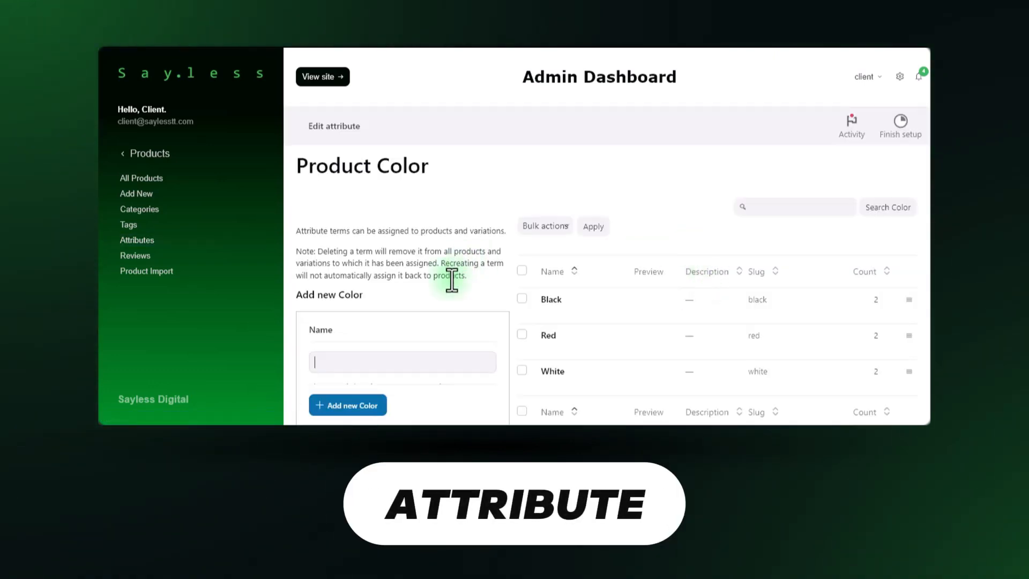
Enter "Orange" as the name of a new Color term.
scroll(455, 279, down, 3)
scroll(461, 284, up, 3)
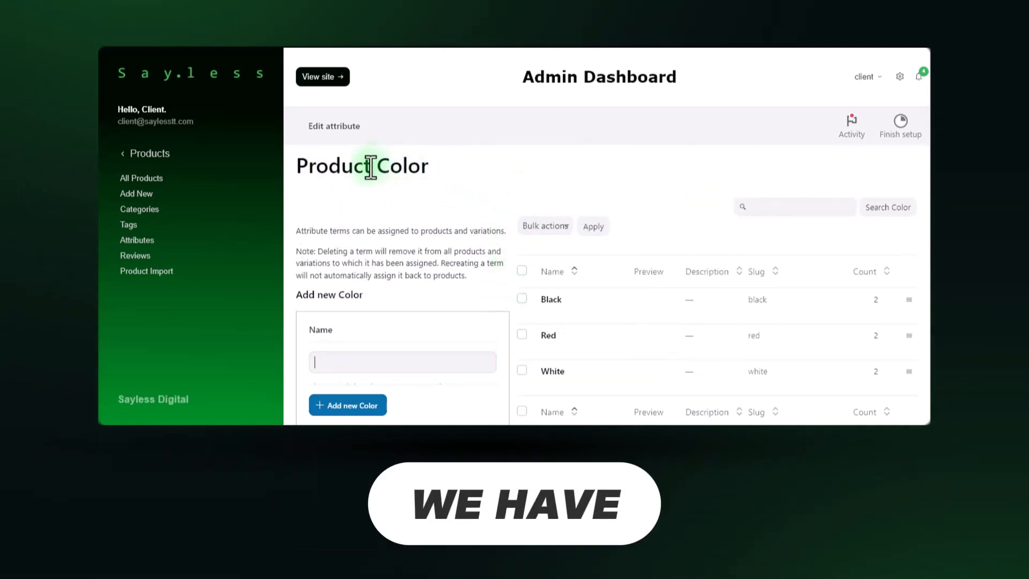
scroll(576, 238, down, 2)
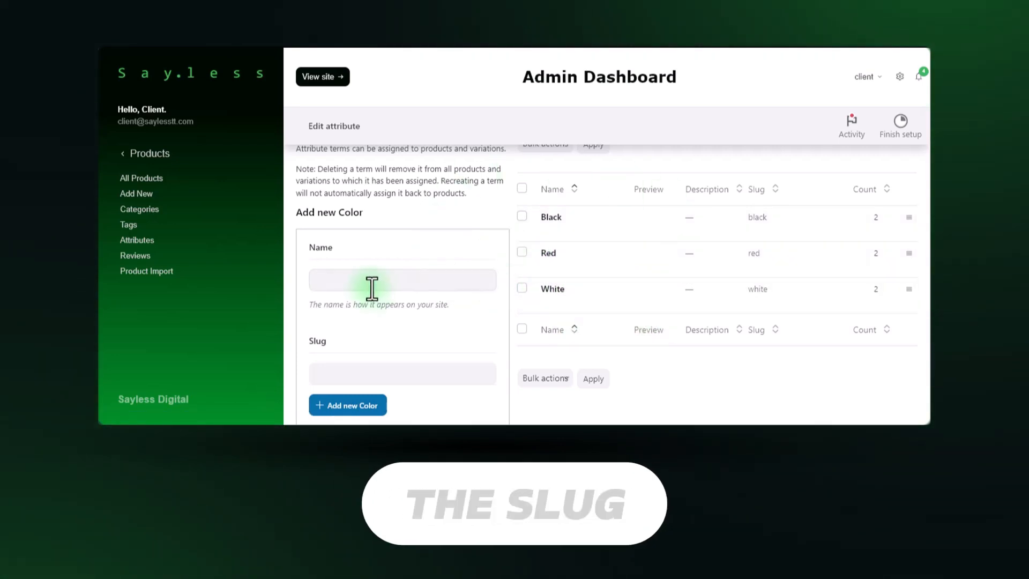
scroll(369, 287, down, 2)
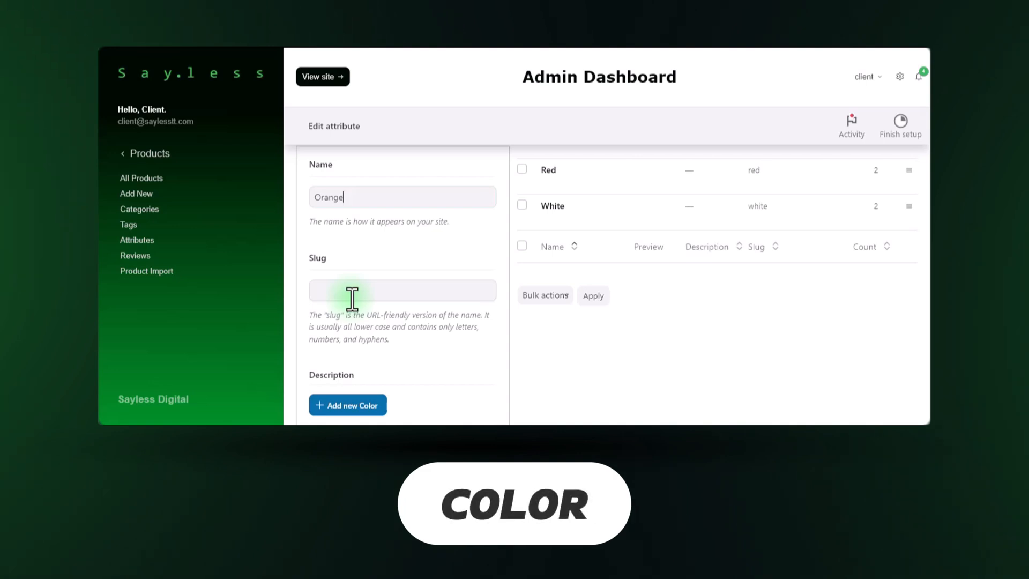
Set the new term's color swatch to the preset orange in the color picker.
scroll(353, 297, down, 3)
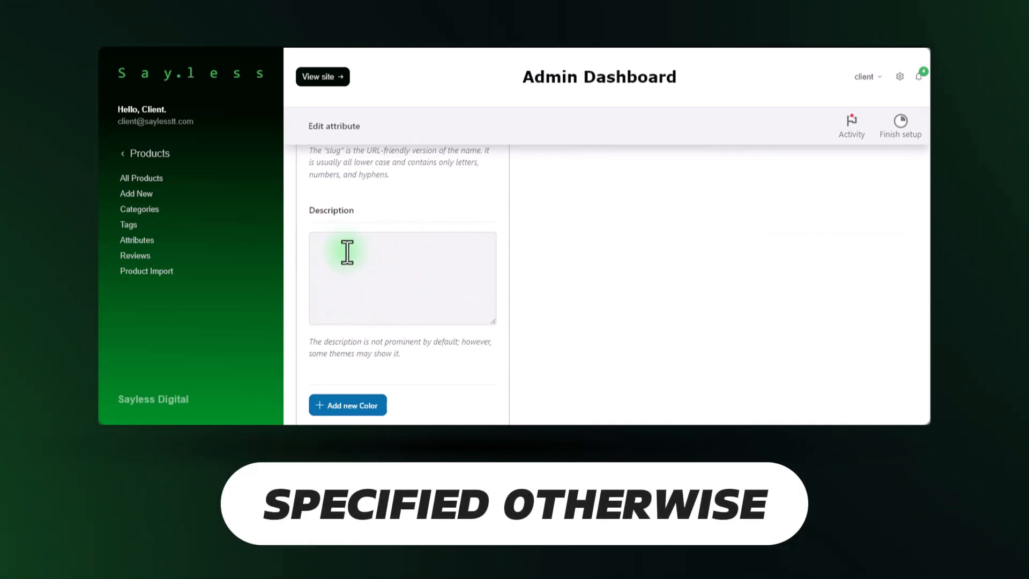
scroll(380, 270, down, 2)
scroll(380, 271, down, 3)
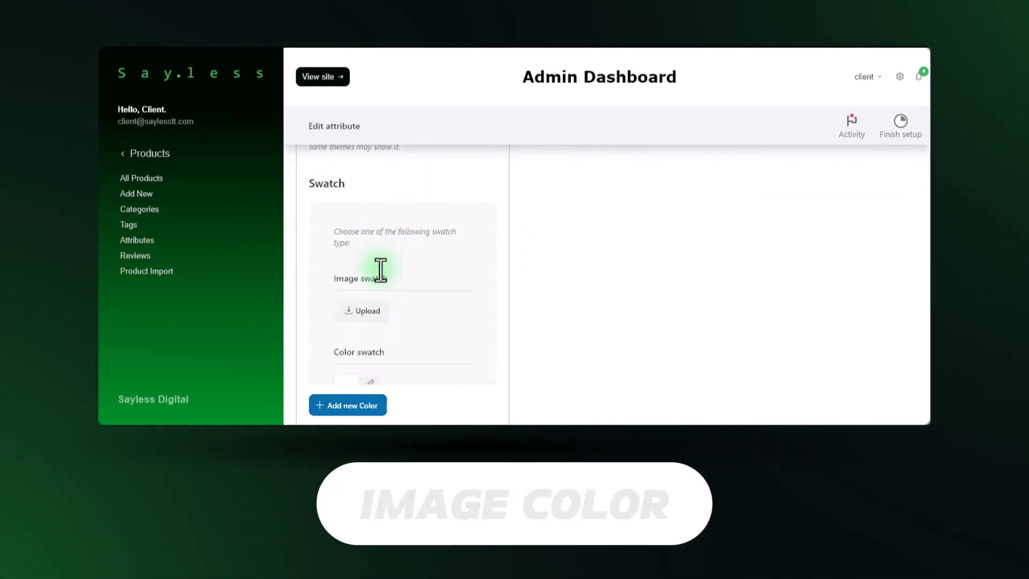
scroll(378, 268, down, 2)
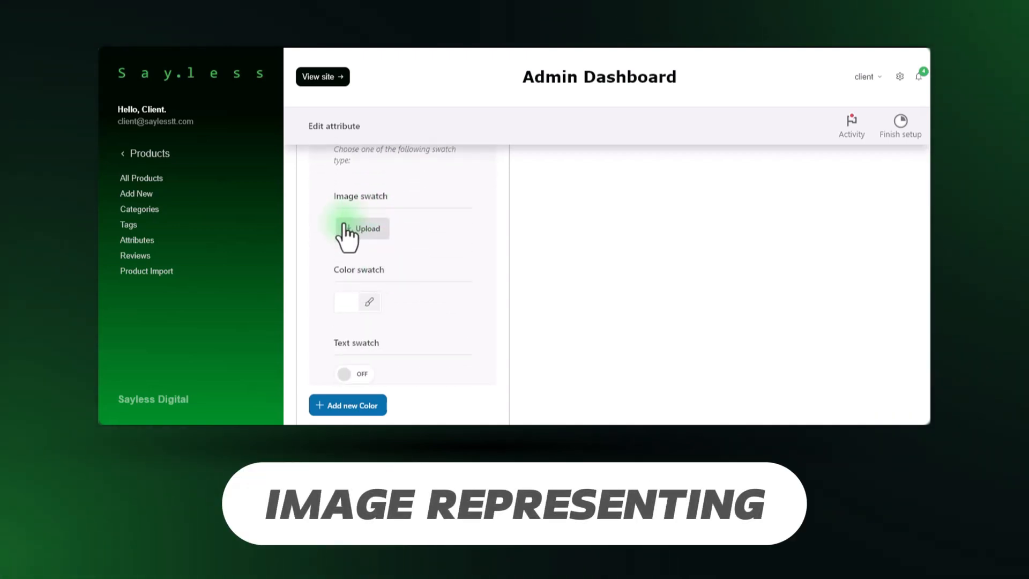
scroll(363, 301, down, 2)
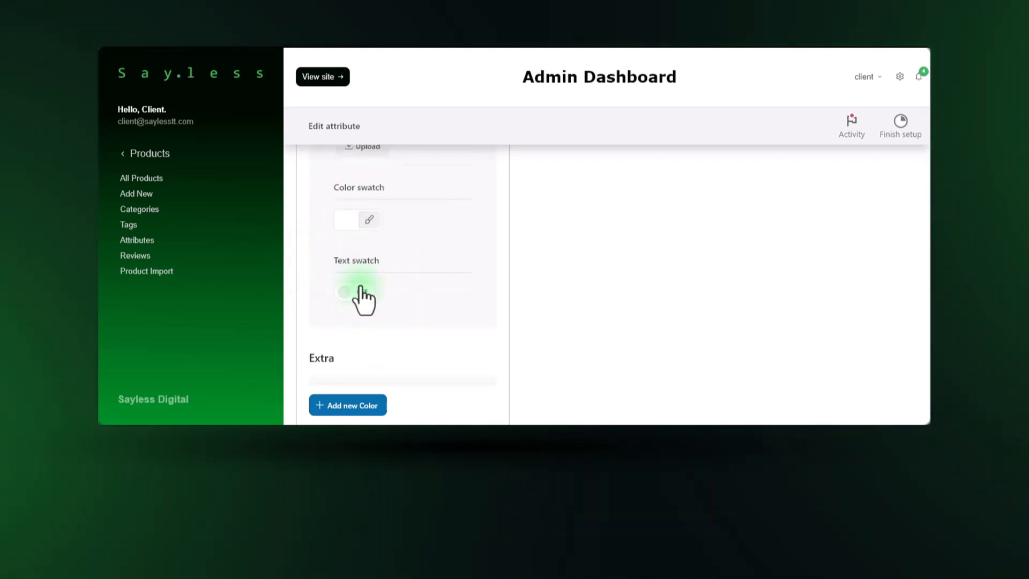
click(363, 292)
scroll(407, 315, up, 1)
click(370, 261)
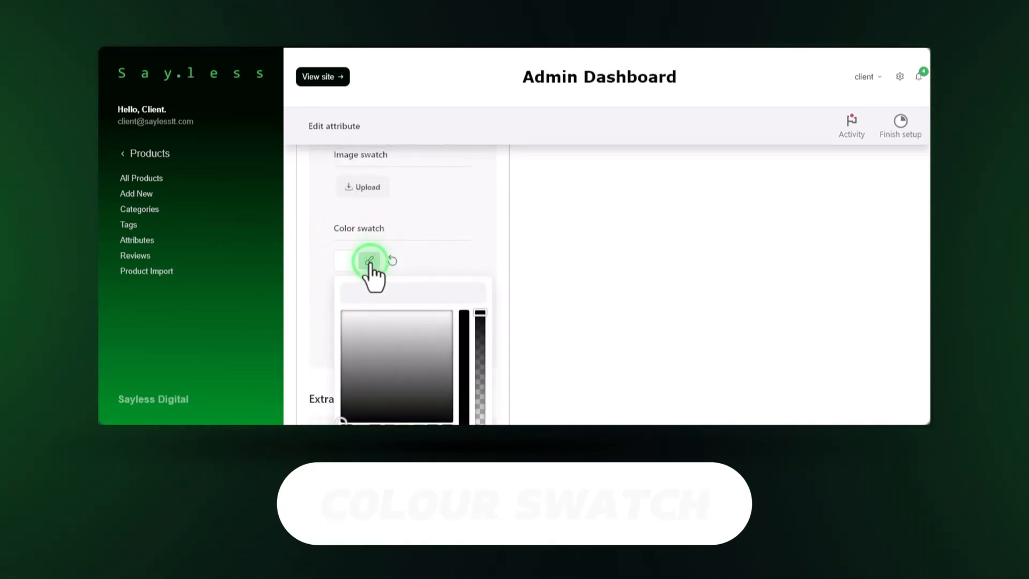
scroll(384, 319, down, 2)
click(390, 349)
click(427, 257)
drag(427, 257, 417, 277)
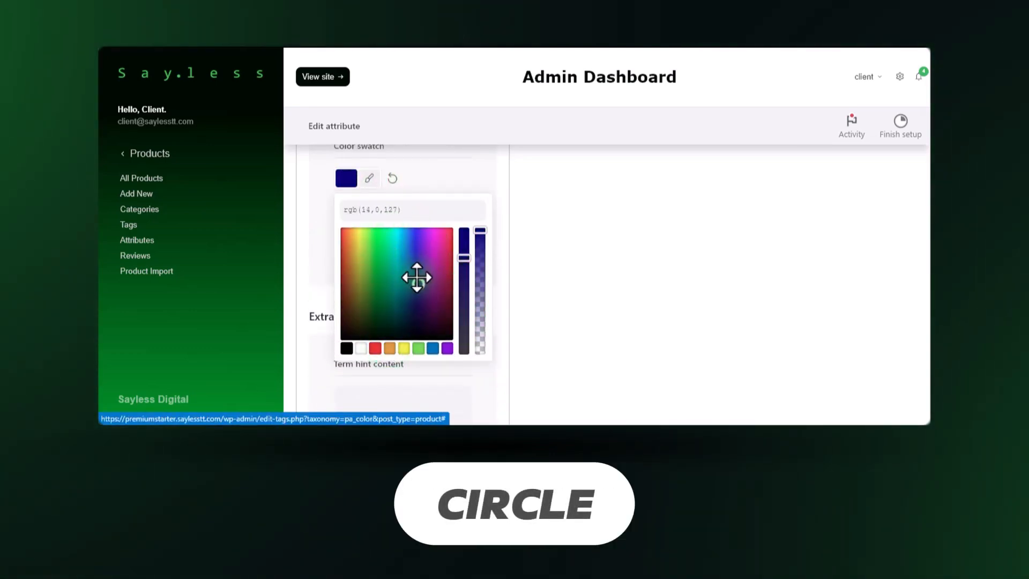
click(390, 348)
click(314, 241)
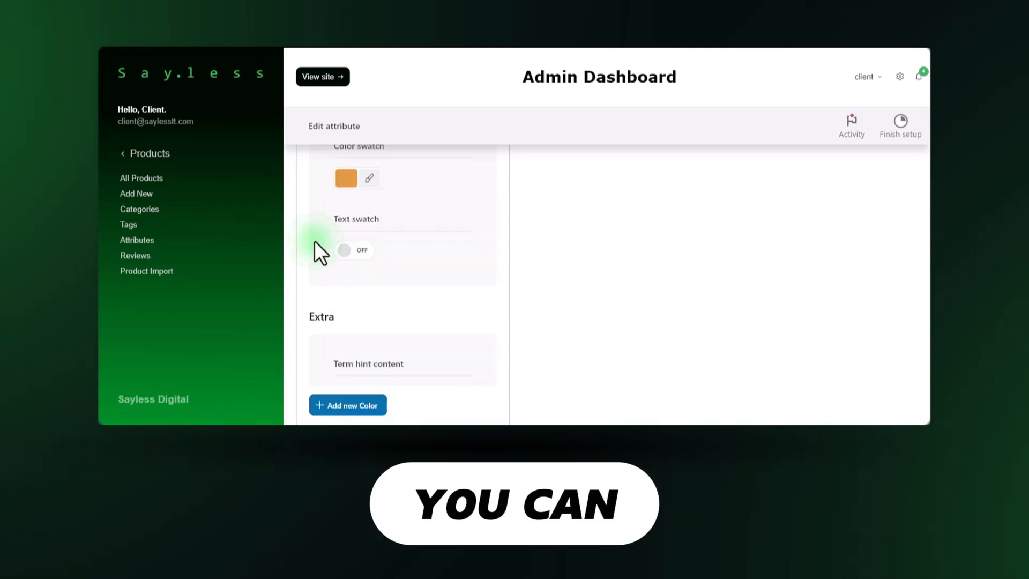
Add the new Color term with the text swatch off and the term hint content left empty.
click(354, 252)
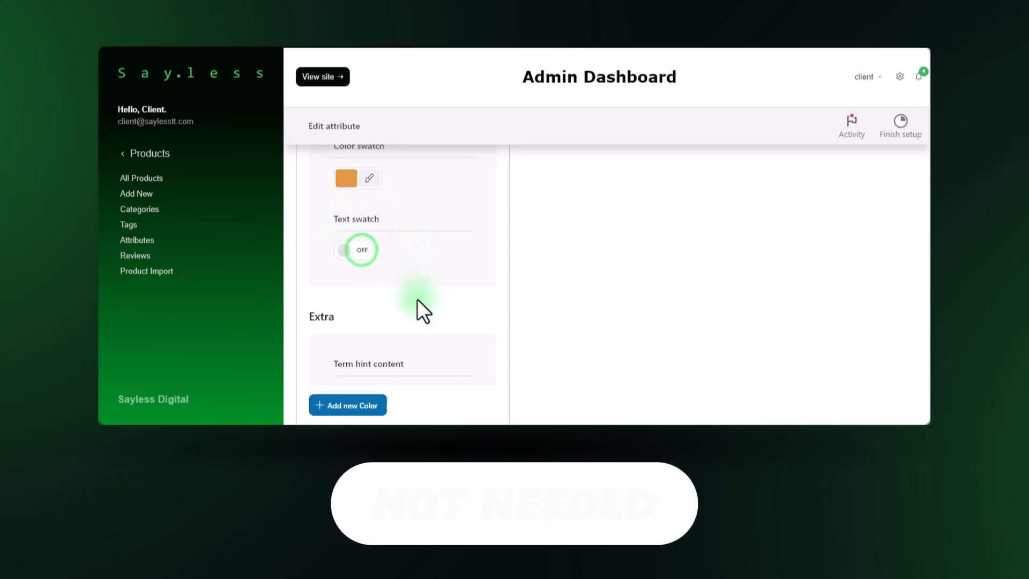
scroll(417, 300, down, 3)
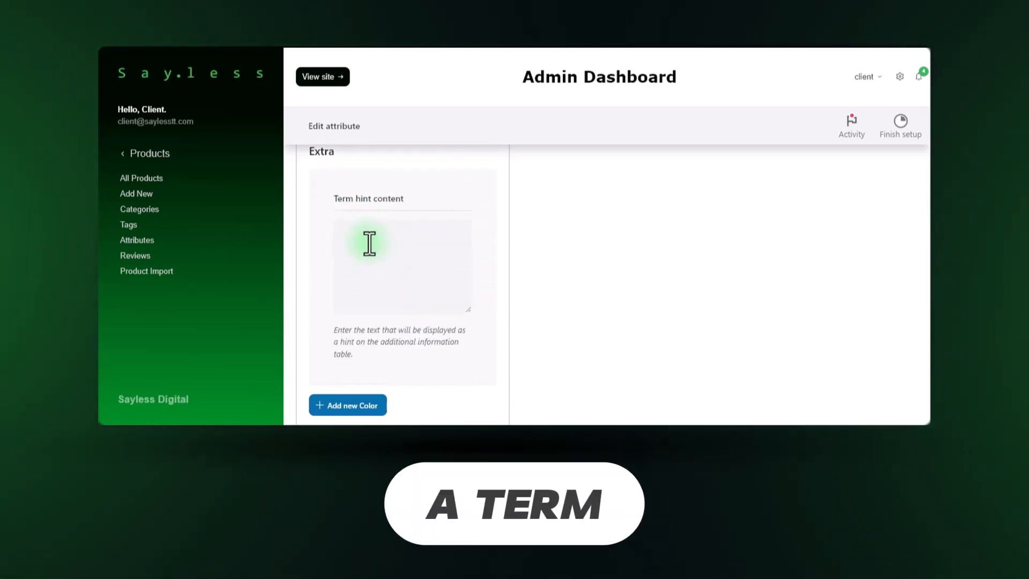
scroll(375, 262, down, 1)
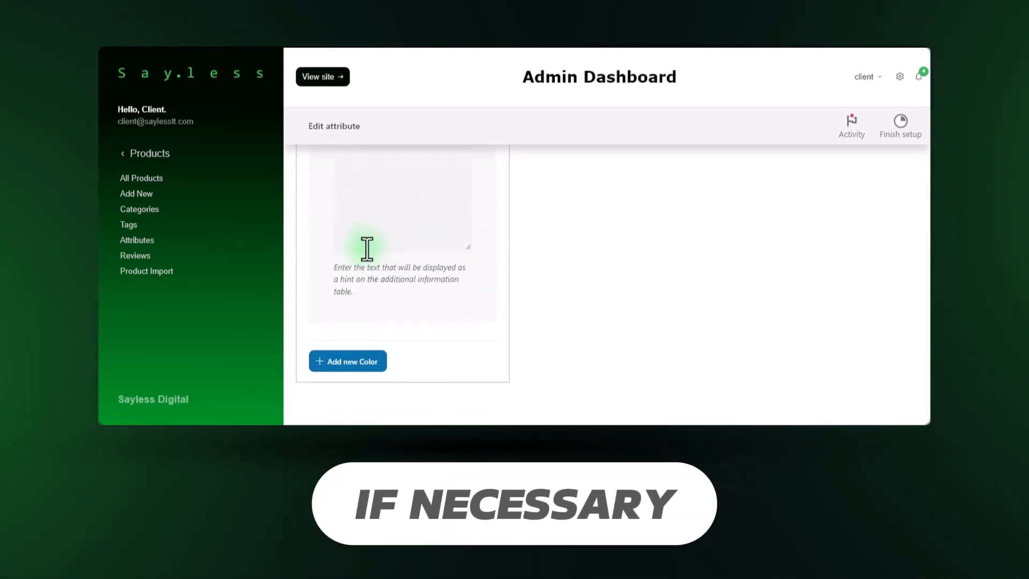
click(360, 365)
scroll(582, 325, up, 1)
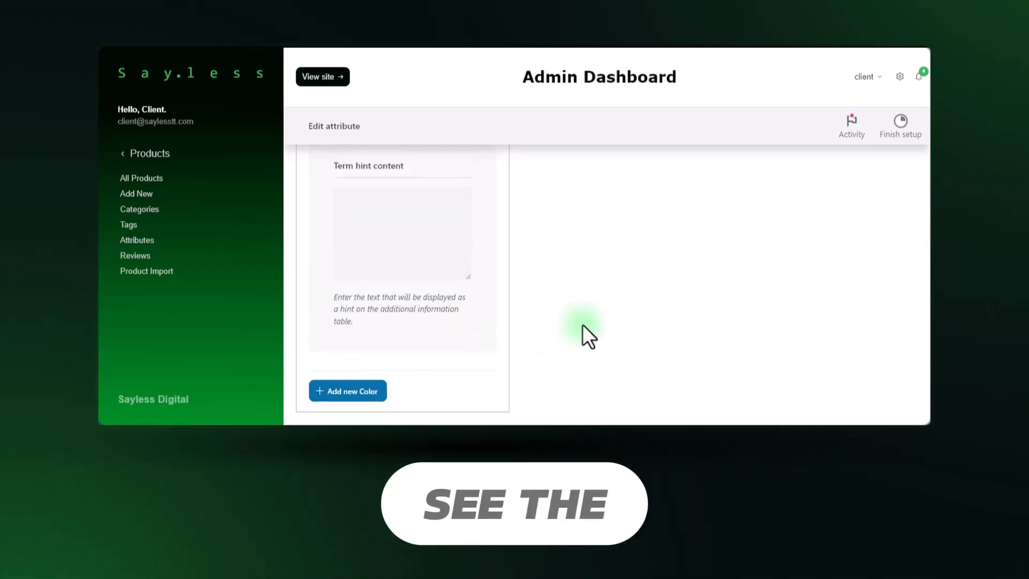
scroll(583, 324, up, 10)
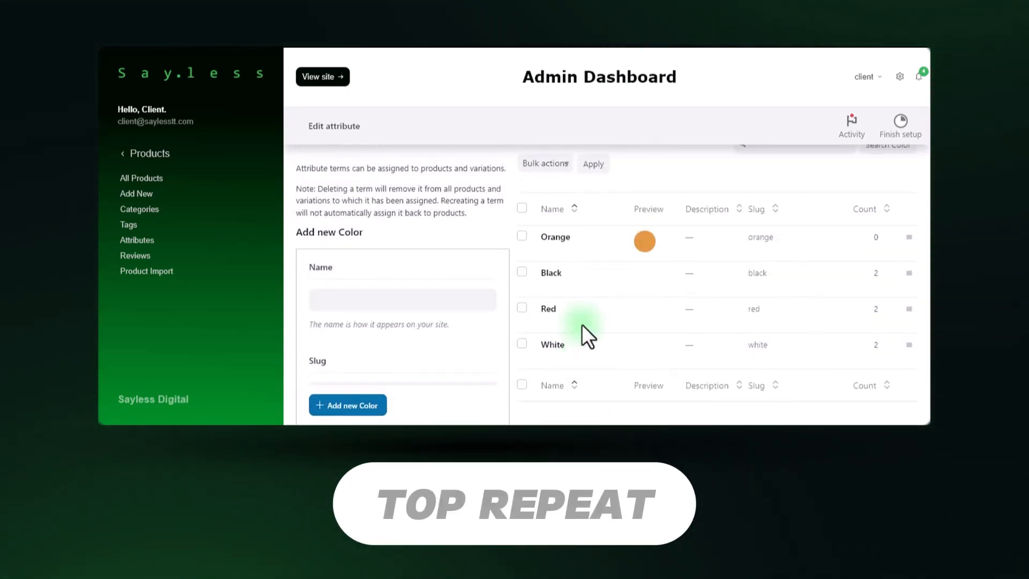
On the Variable Product Demo store page, compare the Color dropdown's options with the black, red and white swatch version.
mouse_move(603, 242)
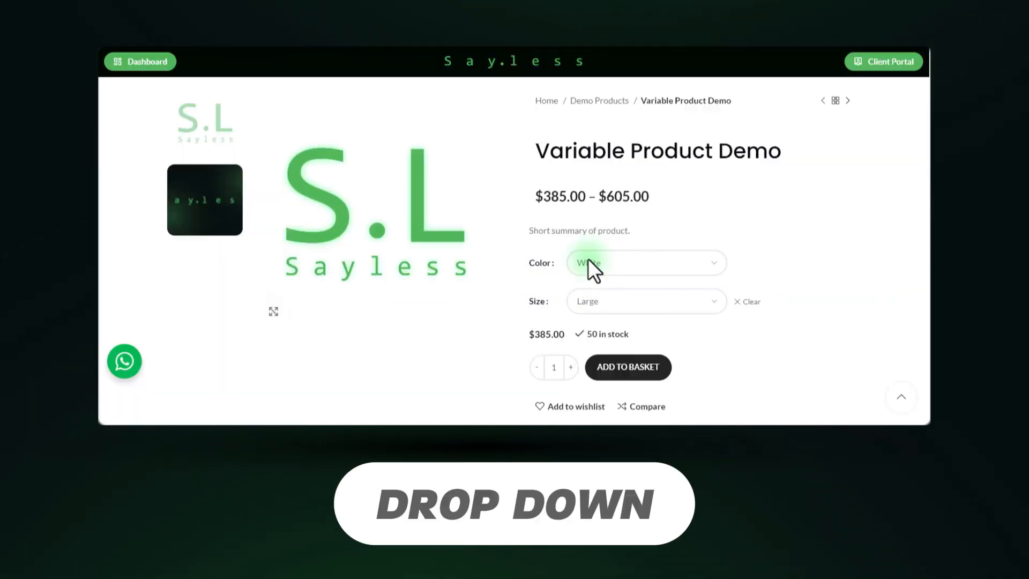
click(631, 268)
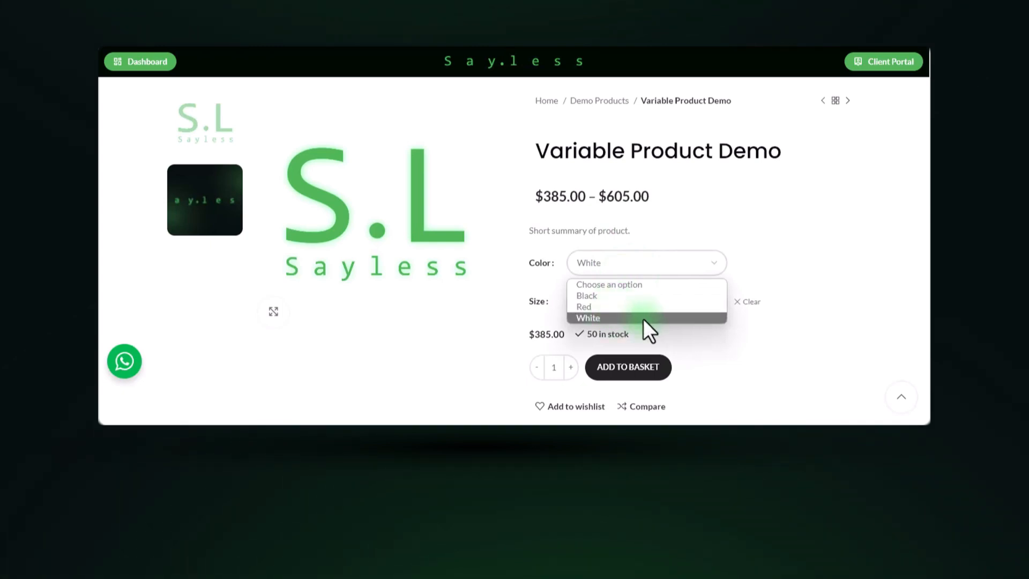
click(781, 265)
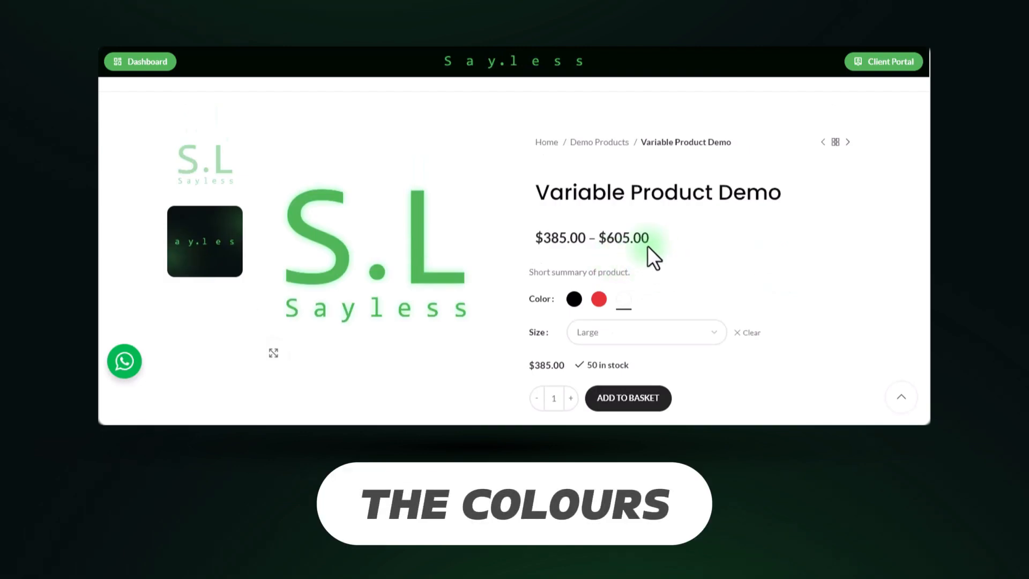
click(581, 332)
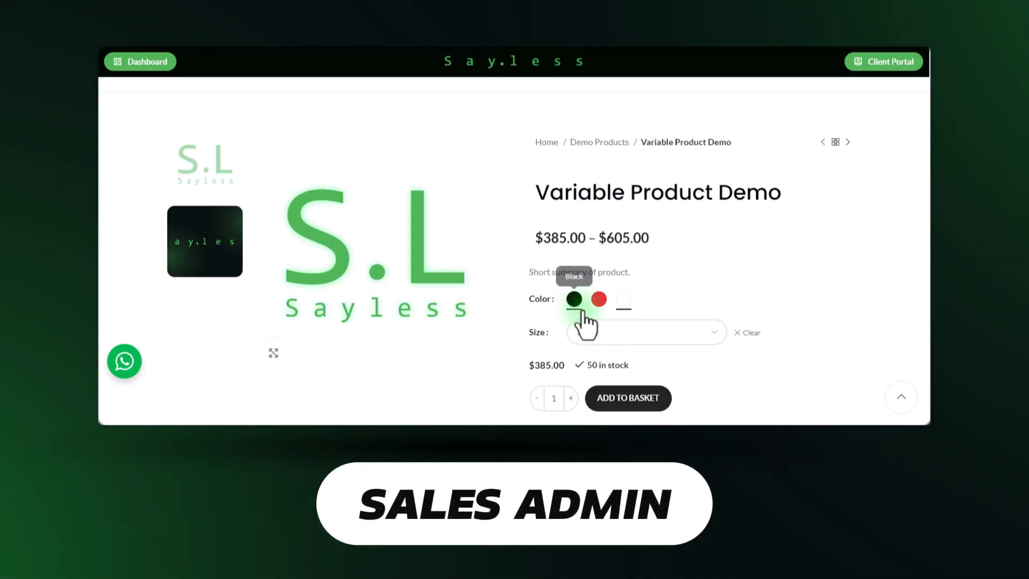
click(599, 301)
click(622, 302)
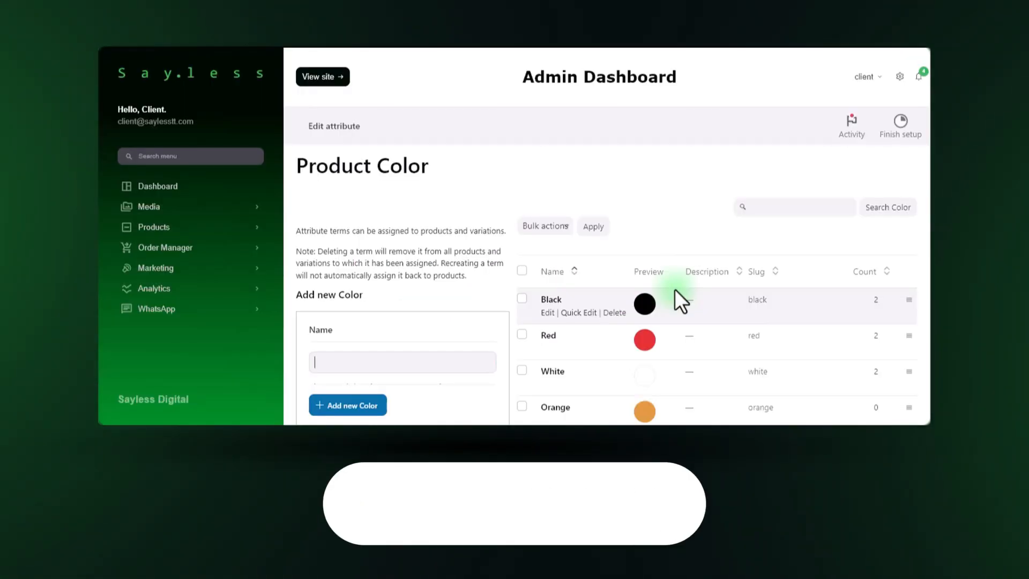